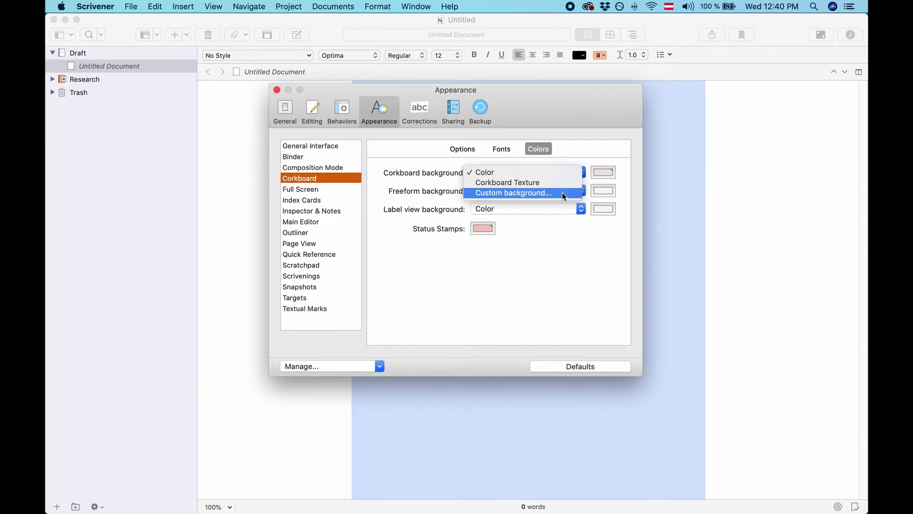
# - Dismiss the Corkboard background popup, leaving the background choice unchanged
pyautogui.click(562, 192)
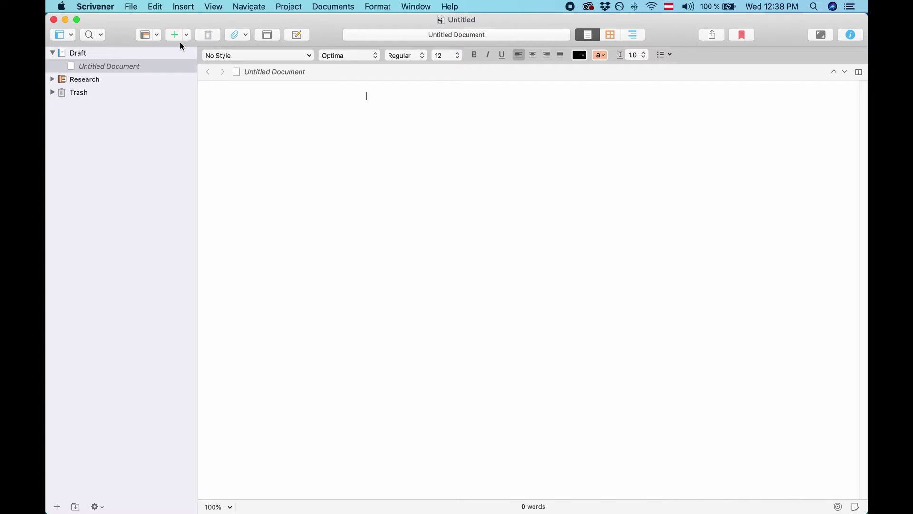
pyautogui.click(109, 8)
pyautogui.moveTo(96, 60)
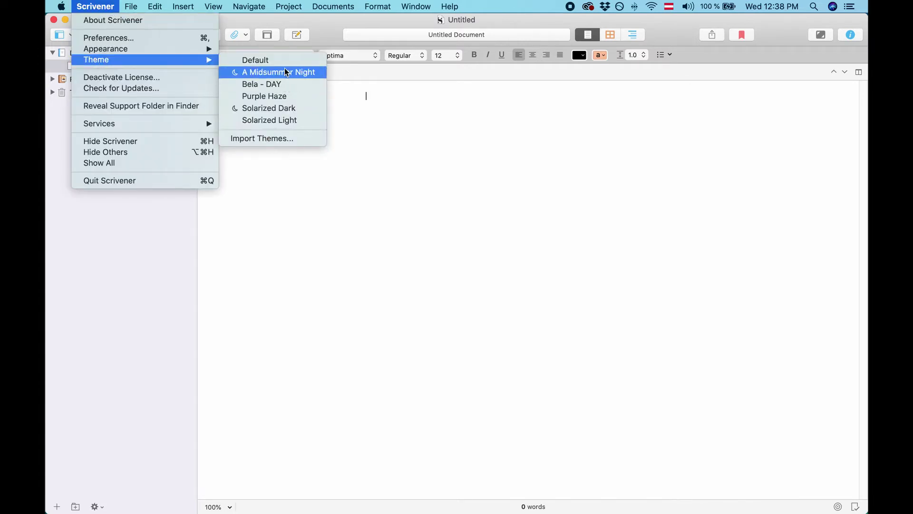
pyautogui.click(264, 138)
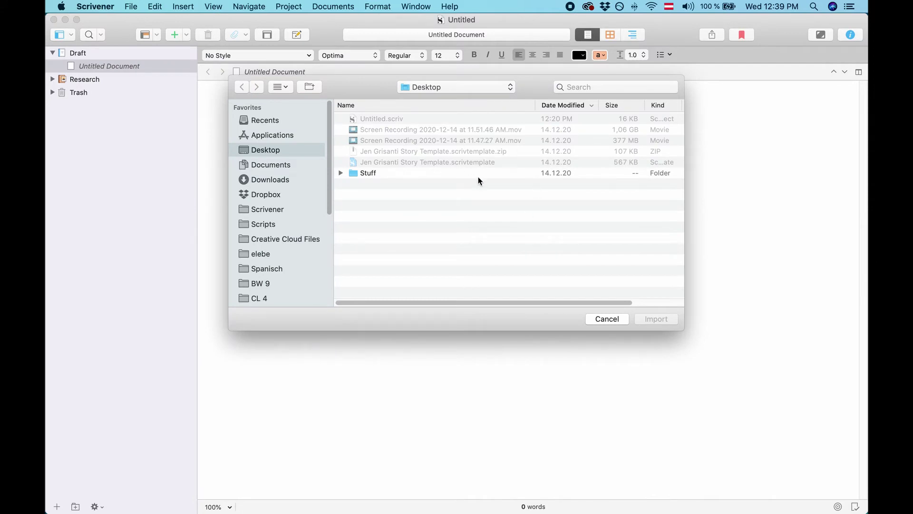
pyautogui.click(607, 318)
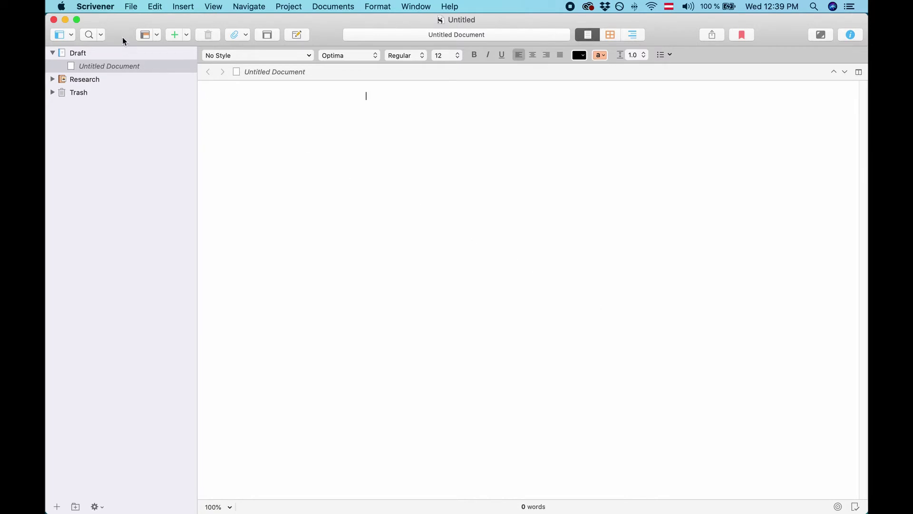
# - Open Scrivener > Preferences and switch to the Appearance pane
pyautogui.click(108, 12)
pyautogui.click(111, 38)
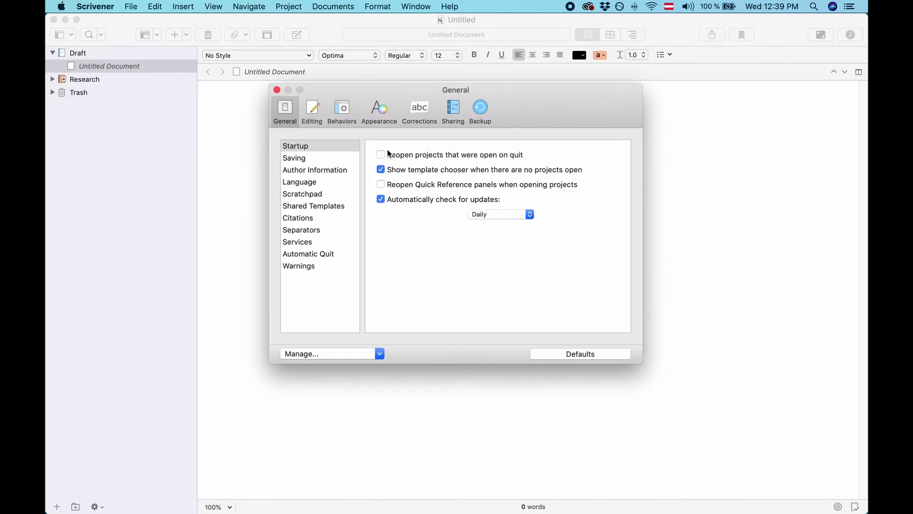
pyautogui.click(386, 124)
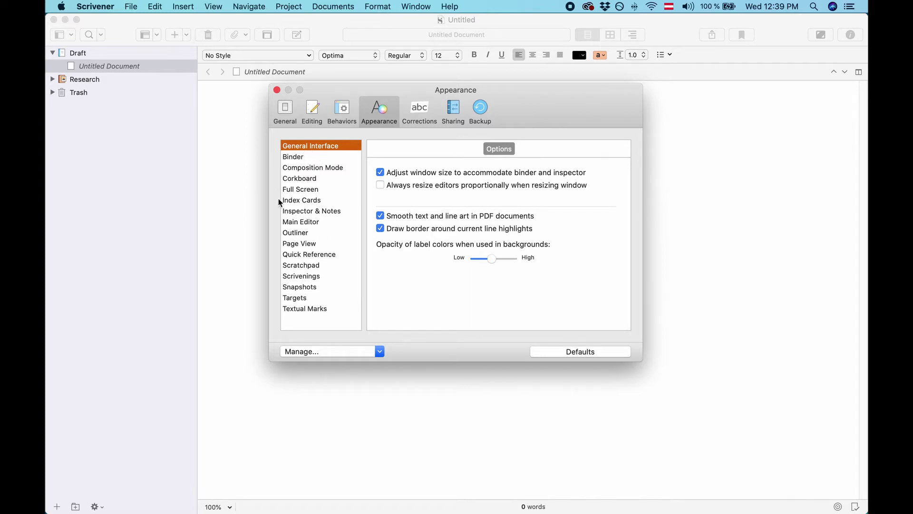
# - Set the Main Editor background colour to the light-blue swatch and close the colour picker
pyautogui.click(284, 222)
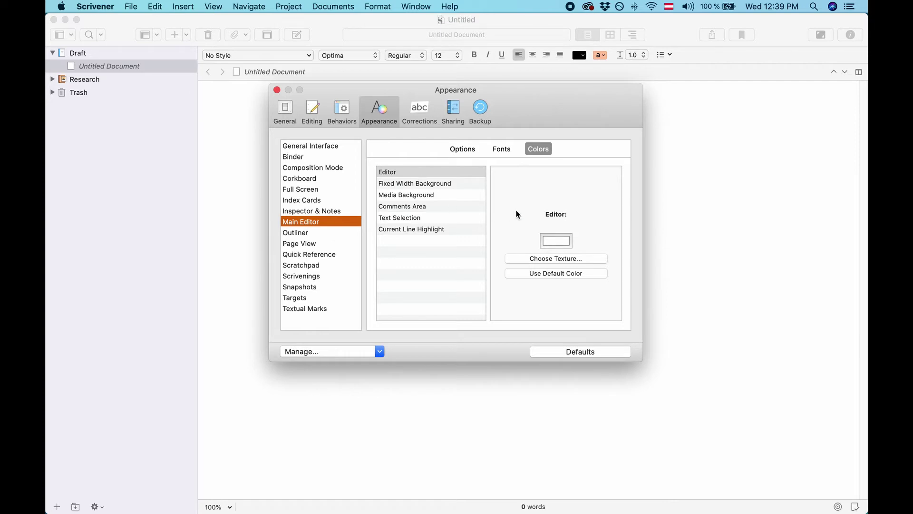
pyautogui.click(552, 239)
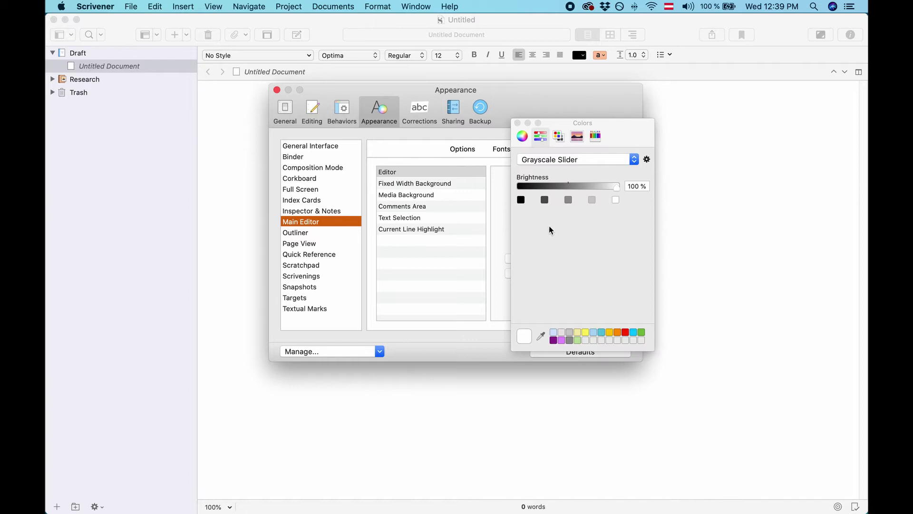
pyautogui.click(554, 333)
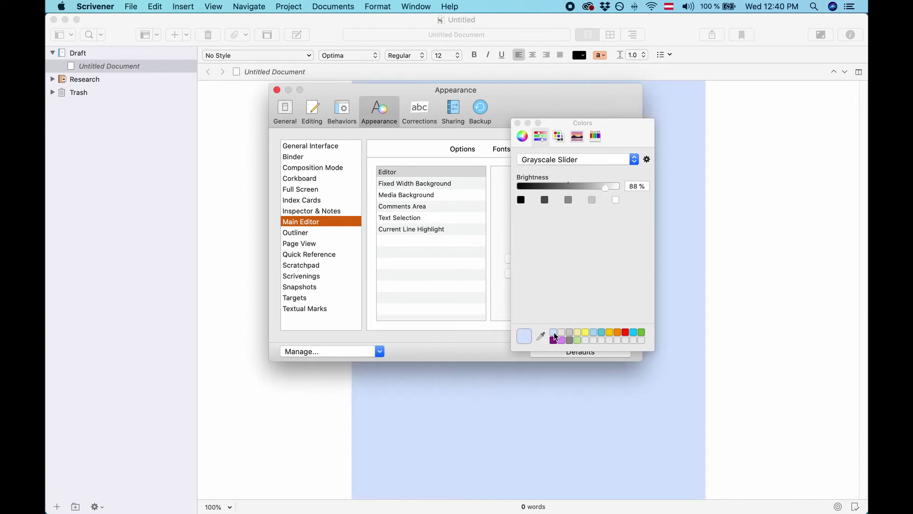
pyautogui.click(517, 123)
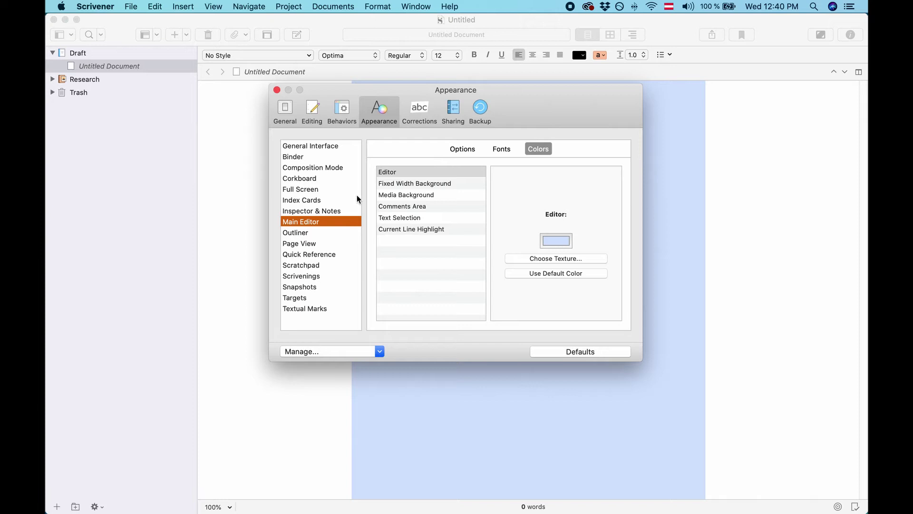
# - Show the Corkboard colour settings, then cancel choosing a custom background image
pyautogui.click(315, 178)
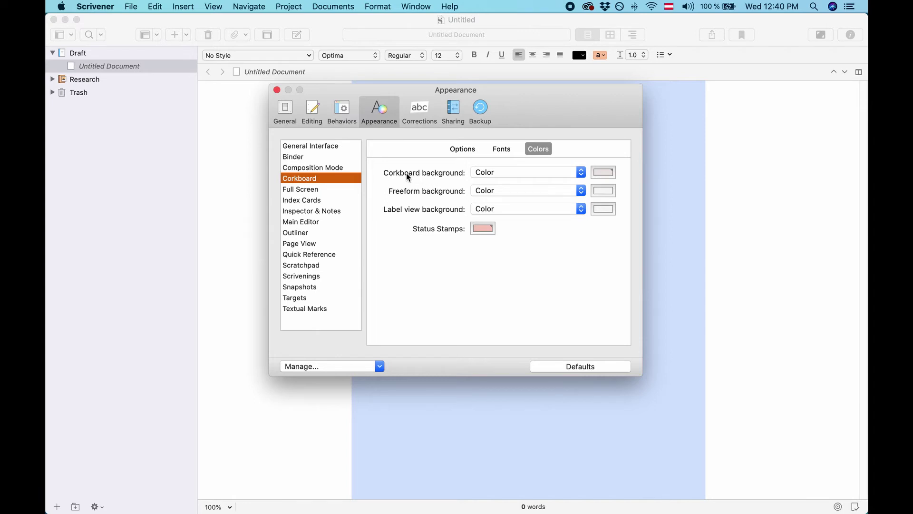
pyautogui.click(542, 173)
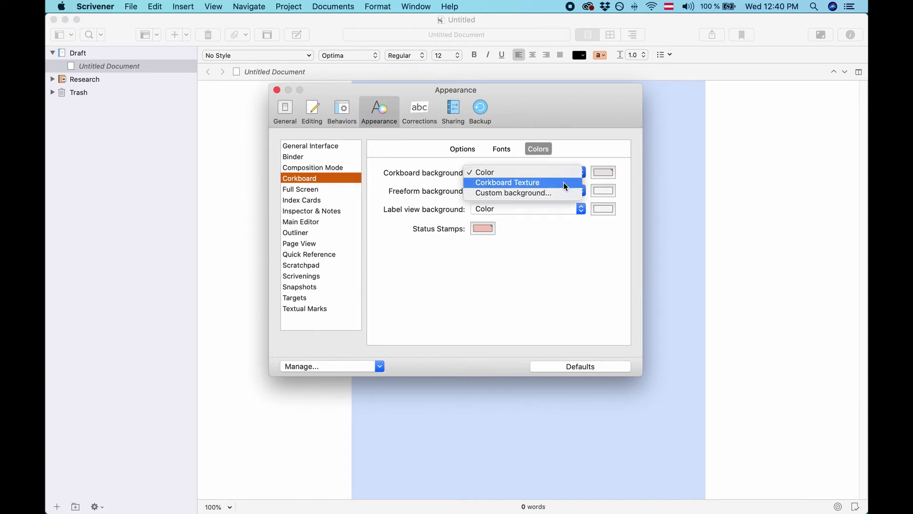
pyautogui.click(519, 200)
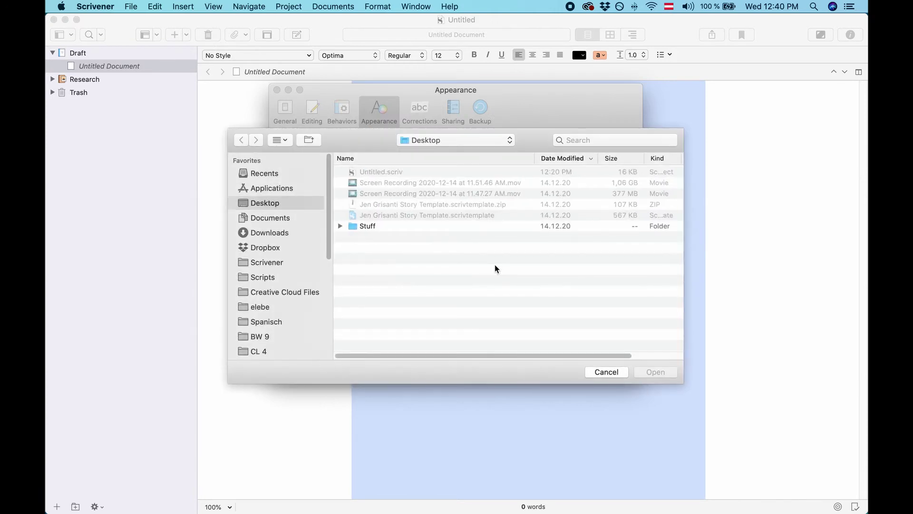
pyautogui.click(611, 372)
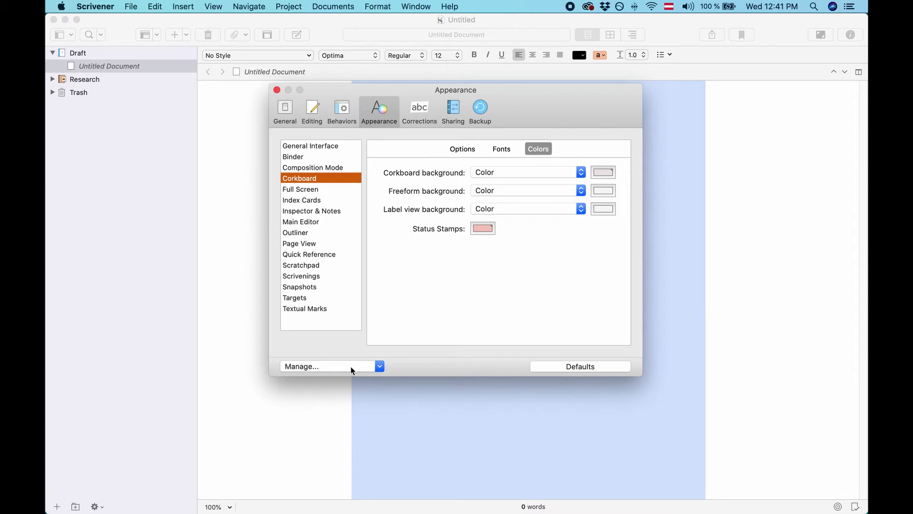
# - Save the current appearance settings as a new theme named 'My Theme'
pyautogui.click(380, 366)
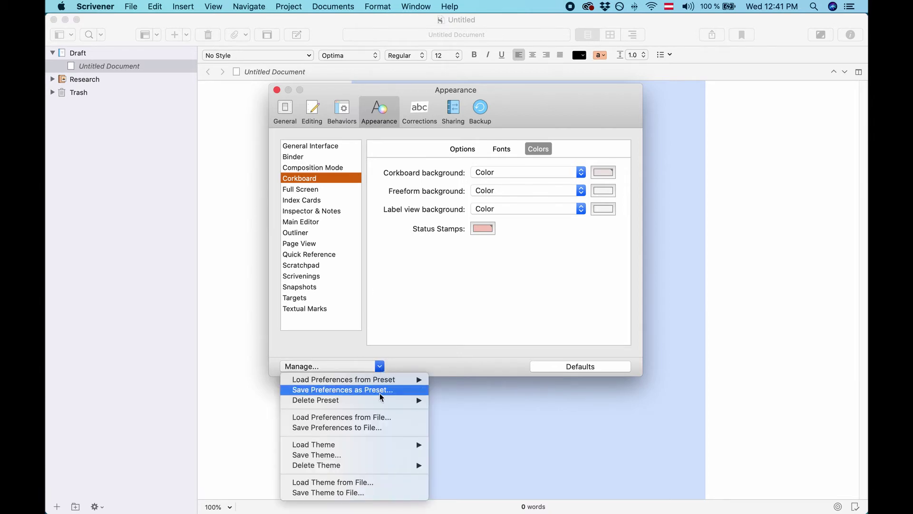
pyautogui.click(374, 455)
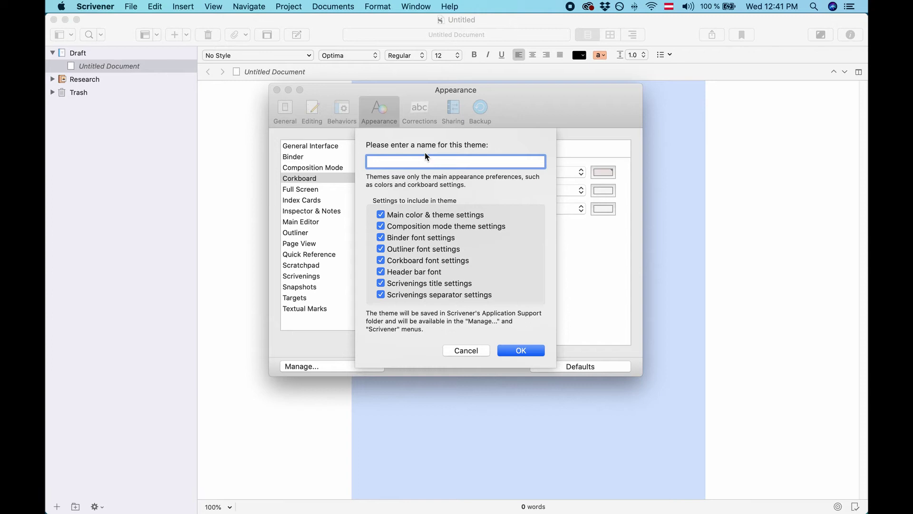
pyautogui.write('My Theme')
pyautogui.click(519, 349)
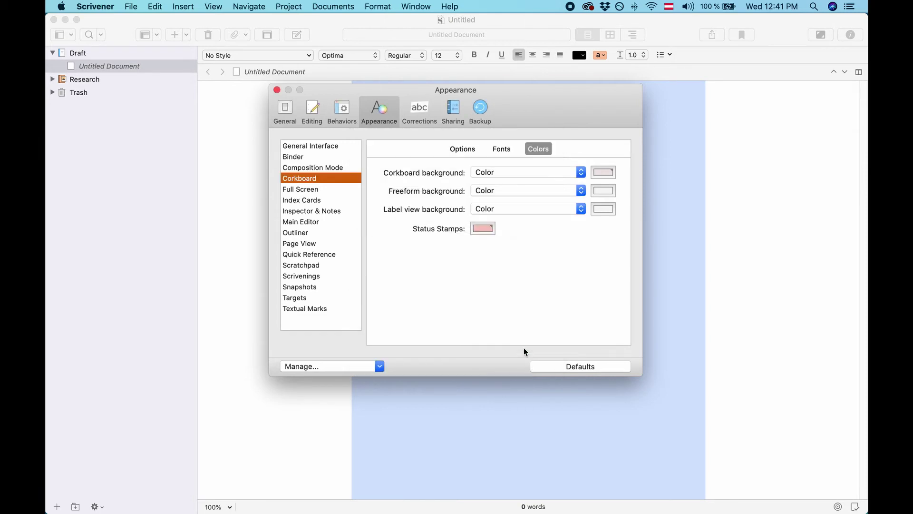
# - Close Preferences and apply My Theme from the Scrivener Theme menu
pyautogui.click(278, 90)
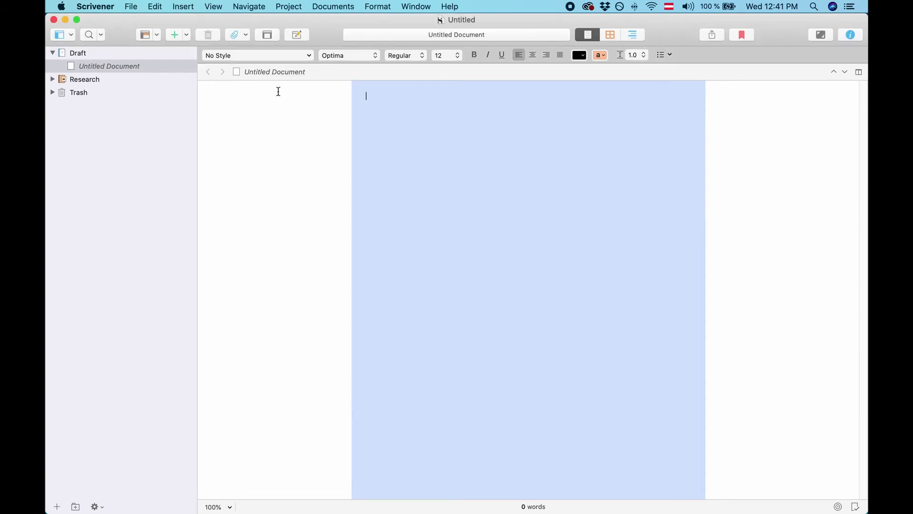
pyautogui.click(90, 4)
pyautogui.moveTo(114, 60)
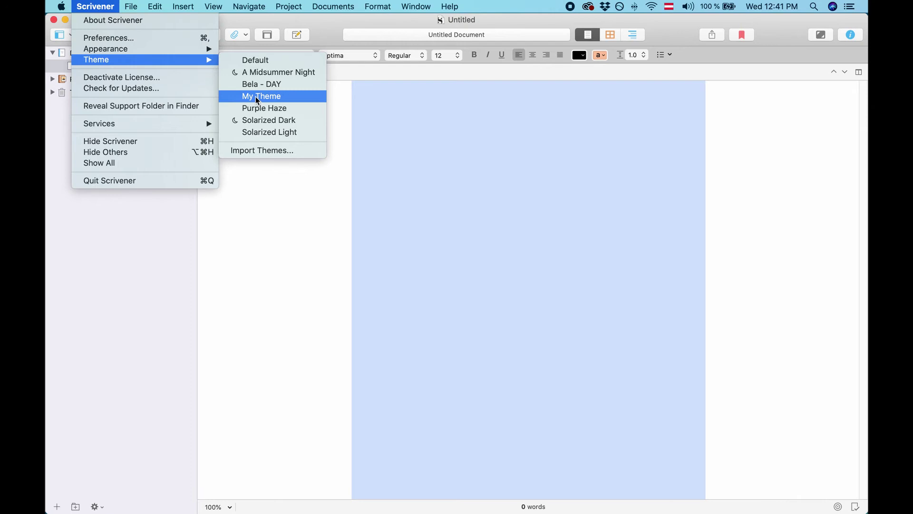
pyautogui.click(274, 97)
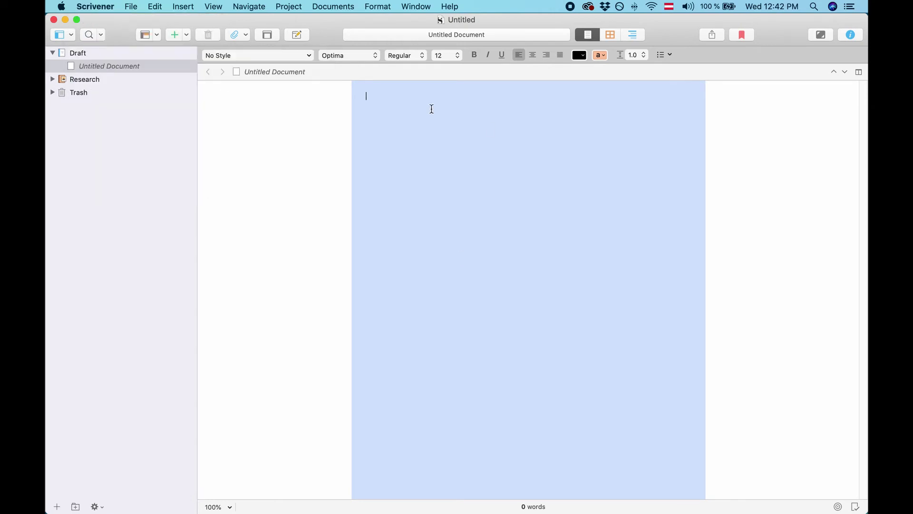
# - Try the Purple Haze theme, then switch back to My Theme
pyautogui.click(102, 4)
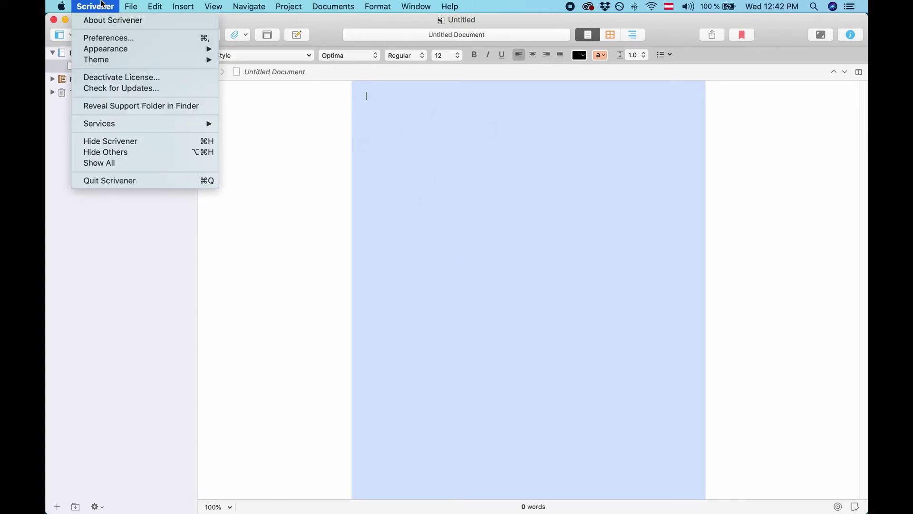
pyautogui.moveTo(120, 54)
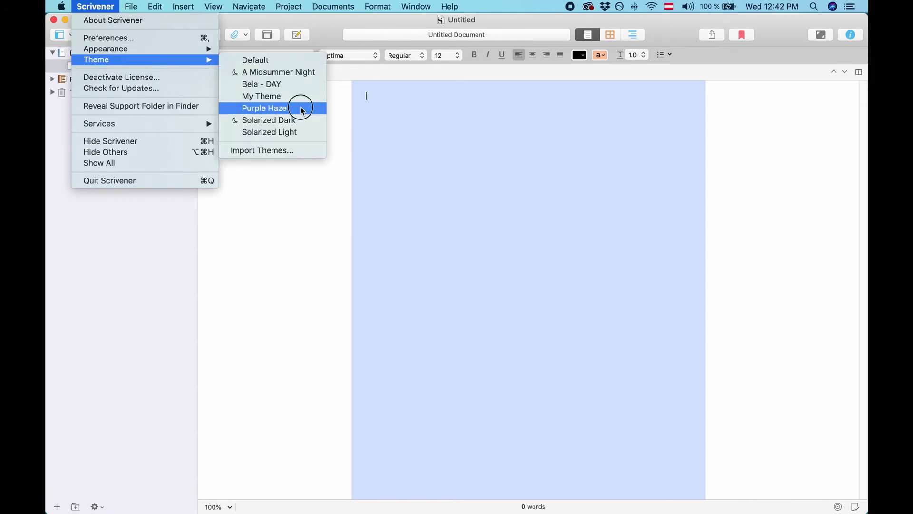
pyautogui.click(302, 108)
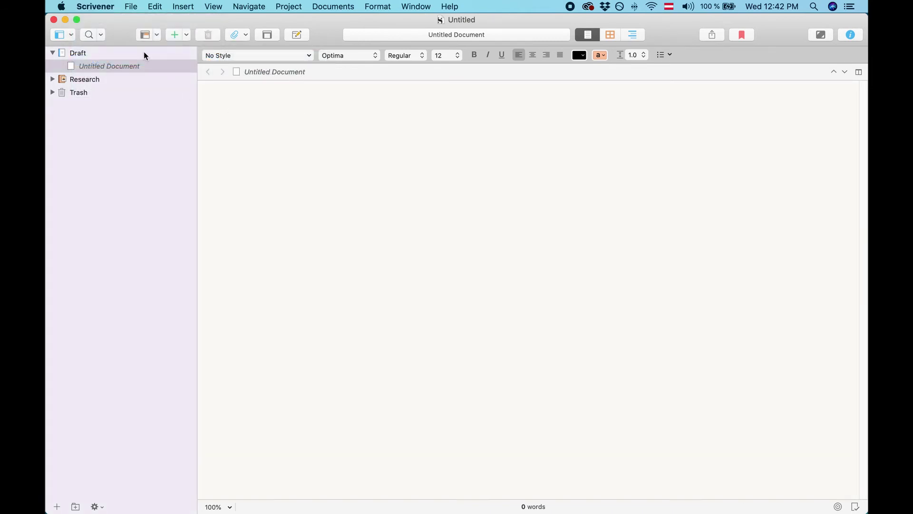
pyautogui.click(101, 6)
pyautogui.moveTo(125, 64)
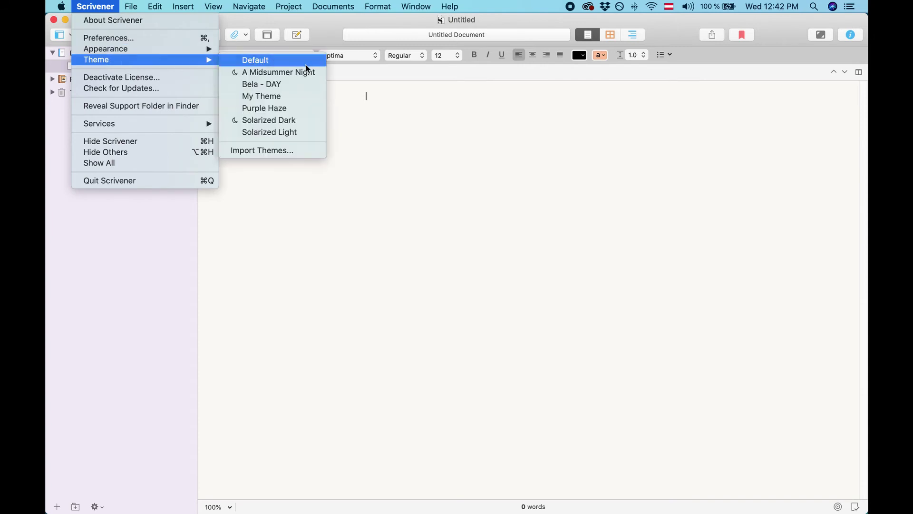
pyautogui.click(295, 95)
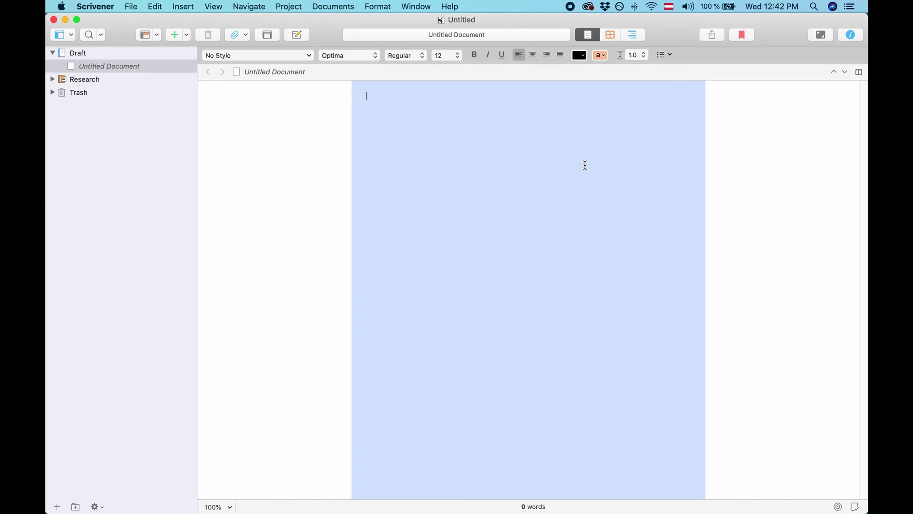
# - Reopen Preferences and choose Manage... > Save Theme to File
pyautogui.click(98, 6)
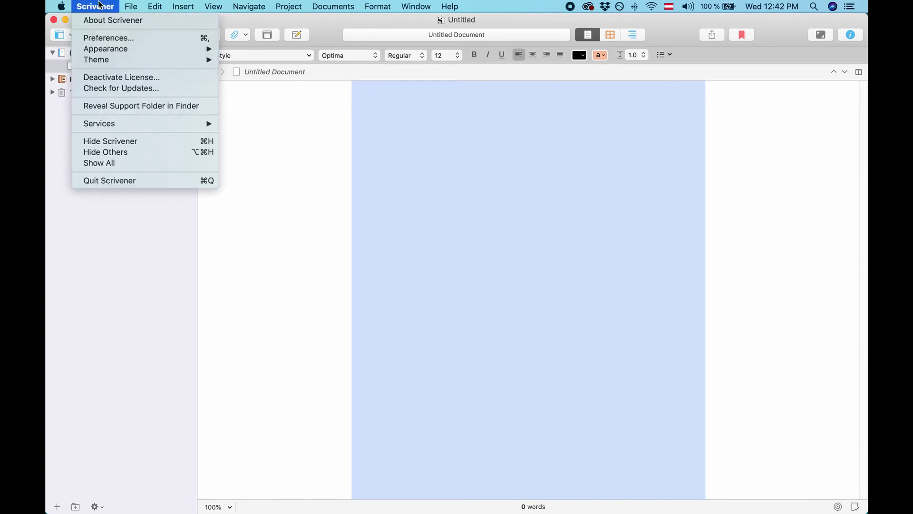
pyautogui.click(105, 37)
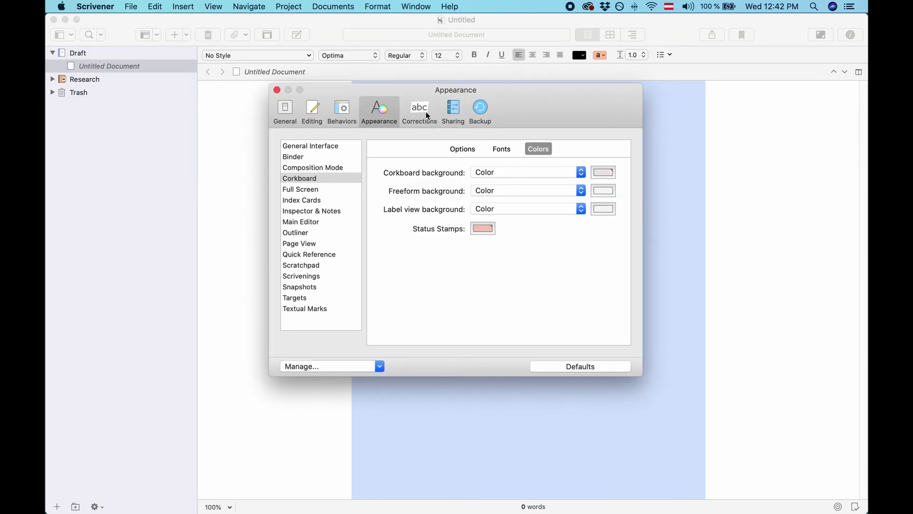
pyautogui.click(380, 365)
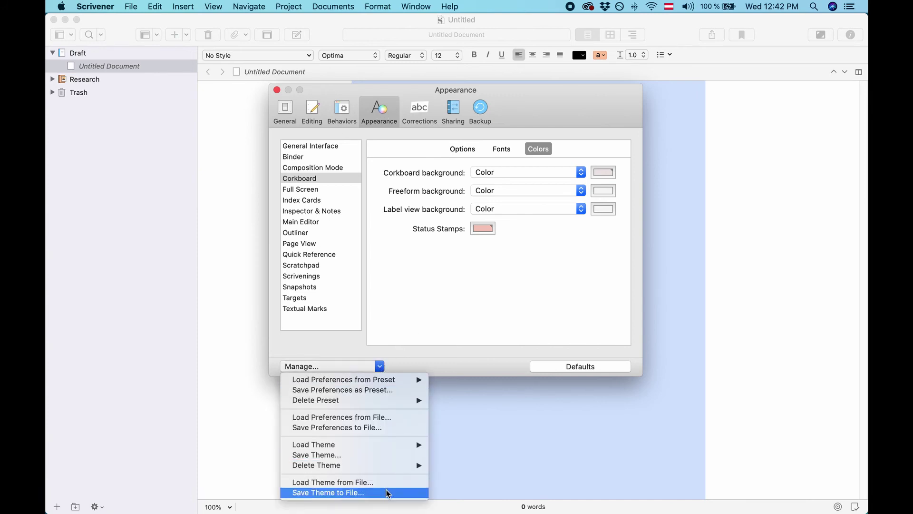
pyautogui.click(341, 491)
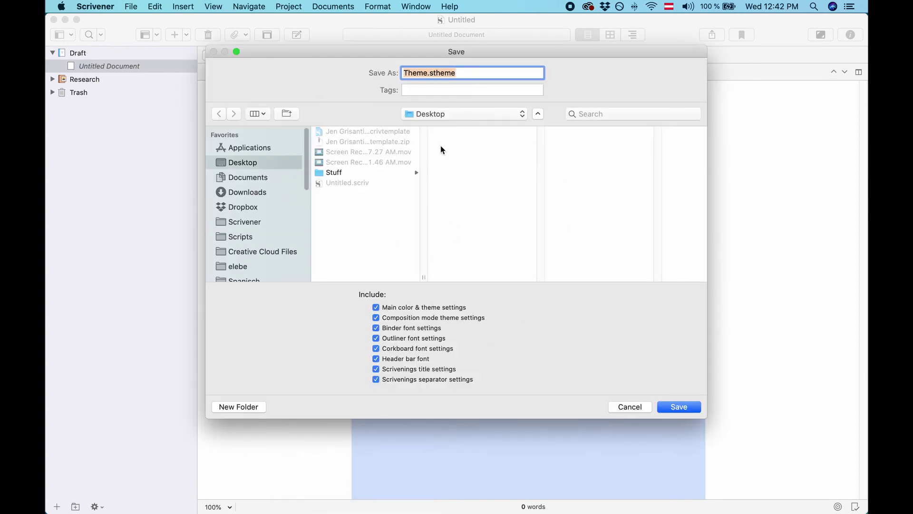
# - Save the theme file to the Desktop as My Theme.stheme
pyautogui.click(407, 72)
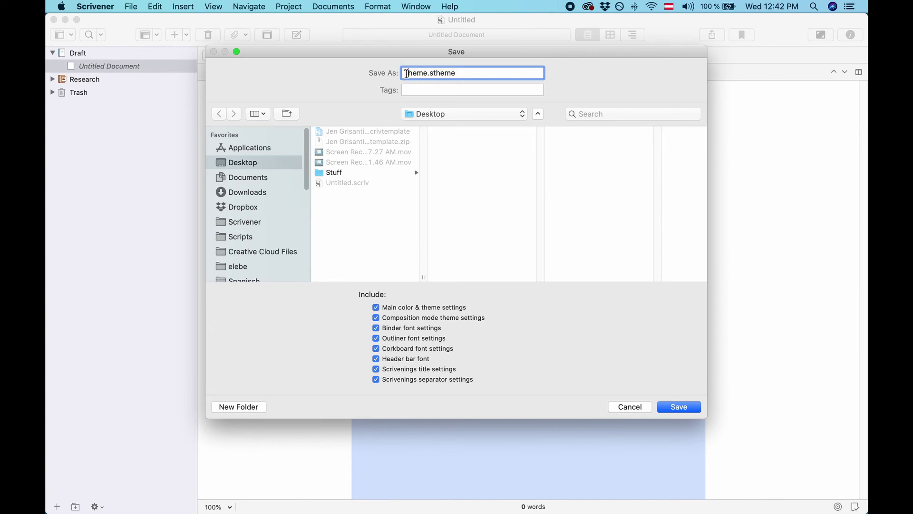
pyautogui.write('My')
pyautogui.click(673, 408)
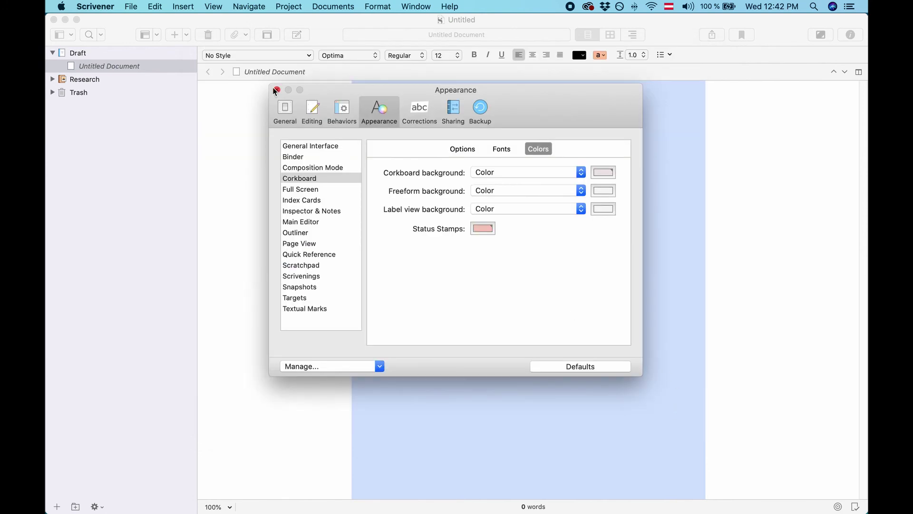
# - Close Preferences and import My Theme.stheme from the Desktop via Theme > Import Themes
pyautogui.click(380, 364)
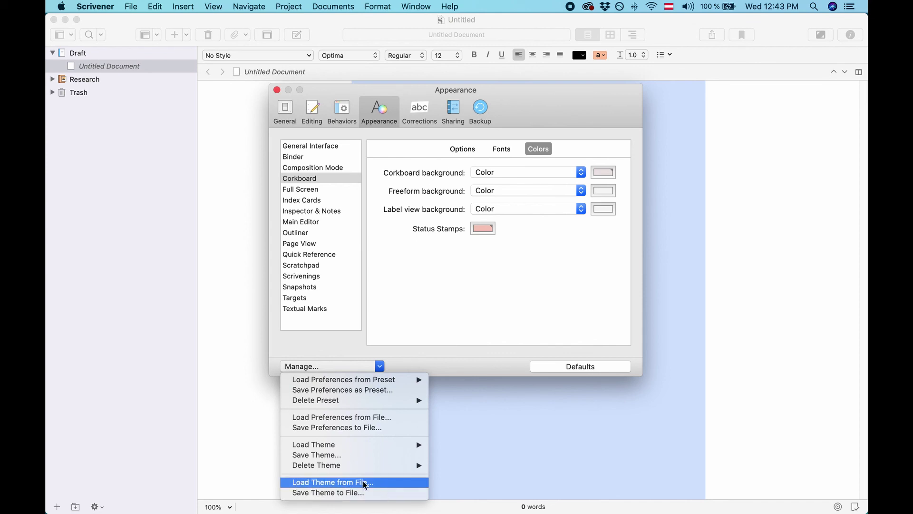
pyautogui.click(277, 90)
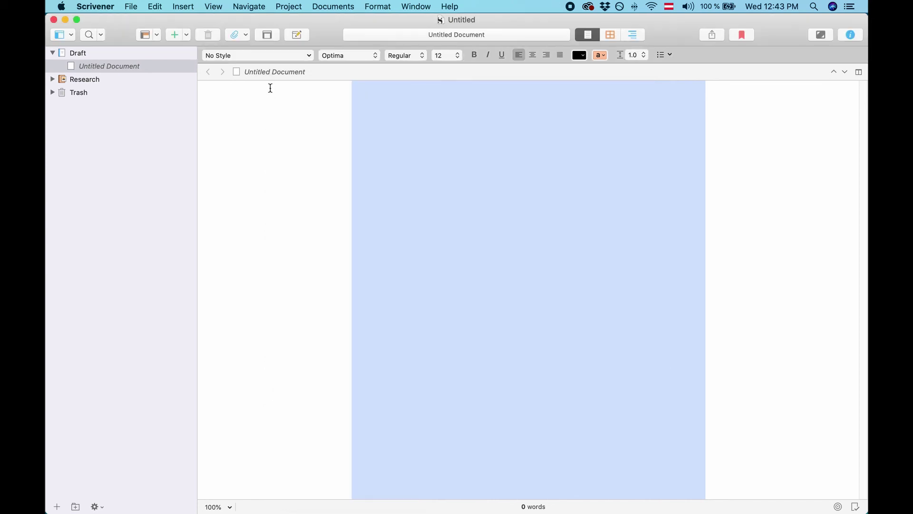
pyautogui.click(93, 7)
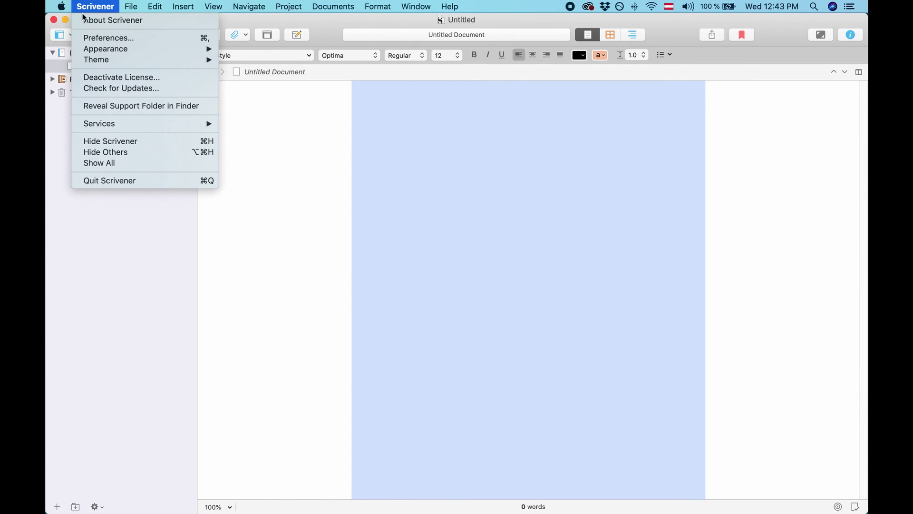
pyautogui.moveTo(170, 60)
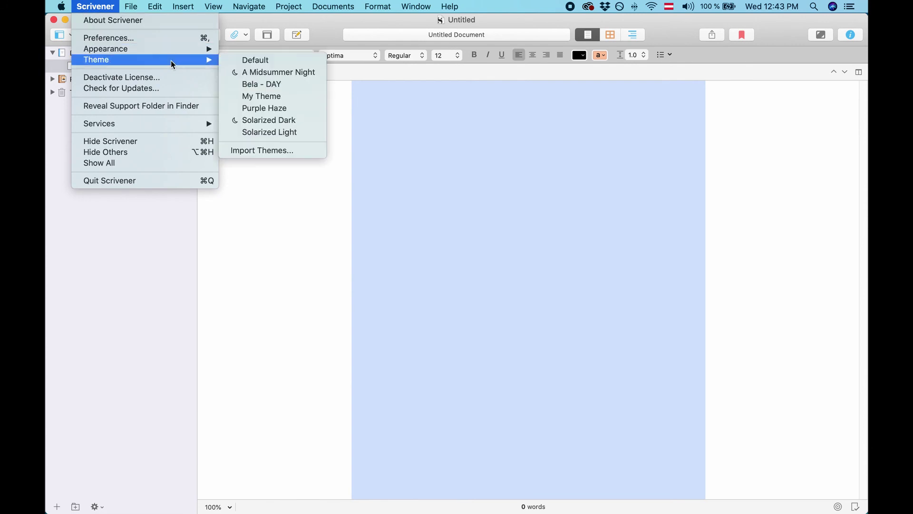
pyautogui.click(277, 153)
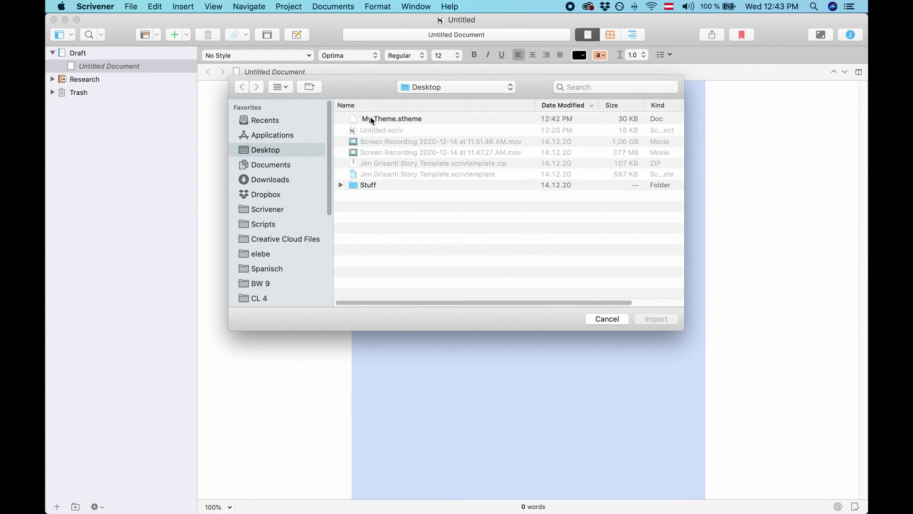
pyautogui.click(402, 119)
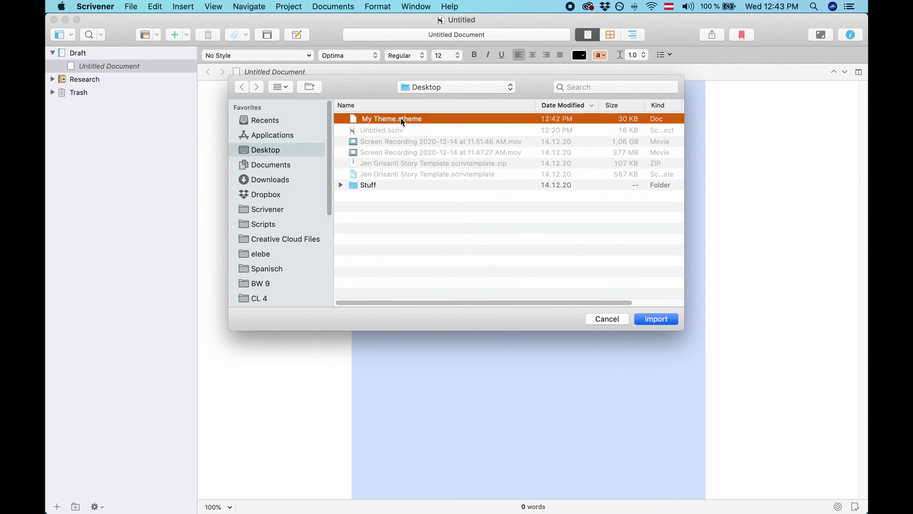
pyautogui.click(658, 320)
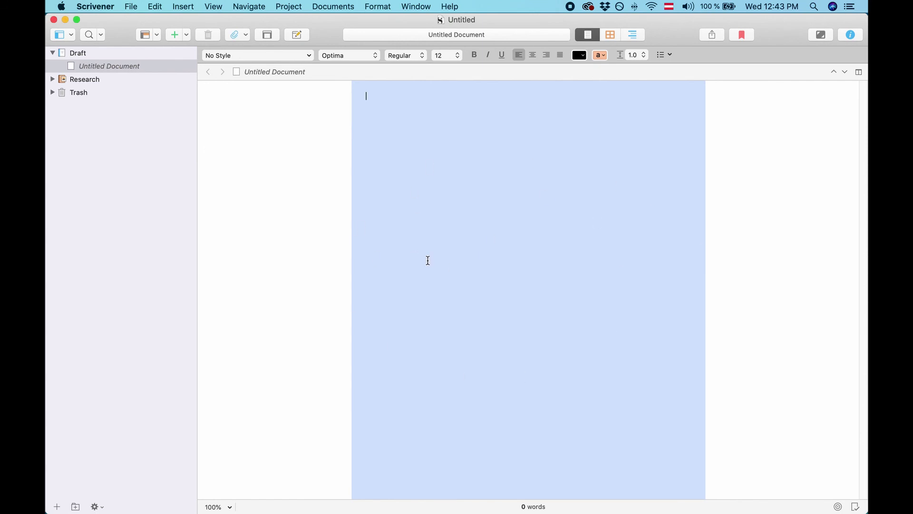